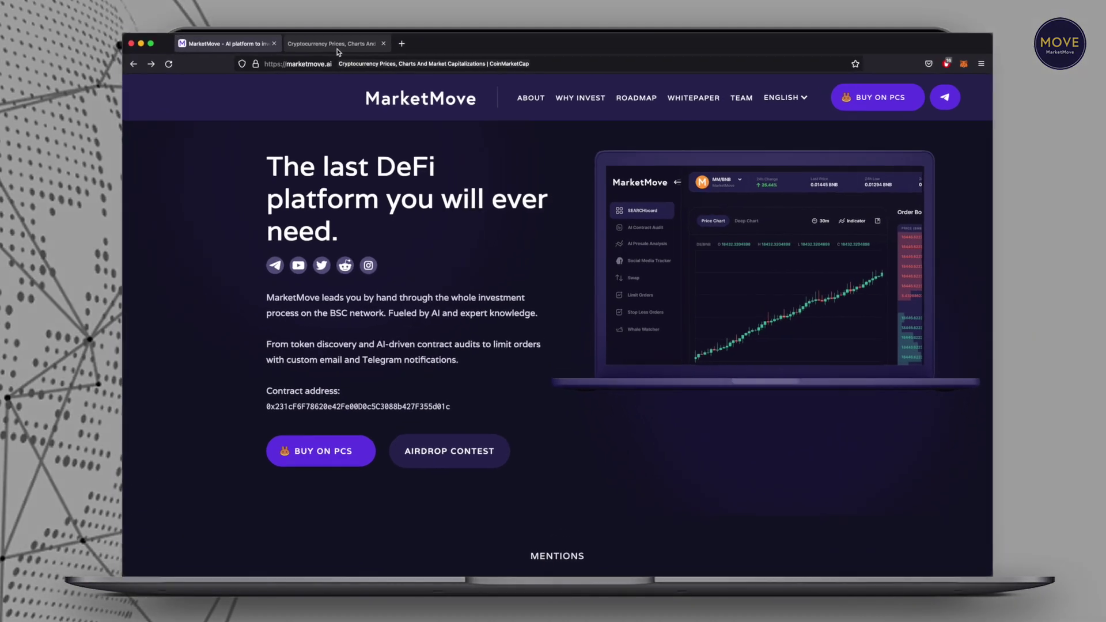
# Step: Switch to the CoinMarketCap tab showing today's cryptocurrency prices by market cap
pyautogui.click(337, 45)
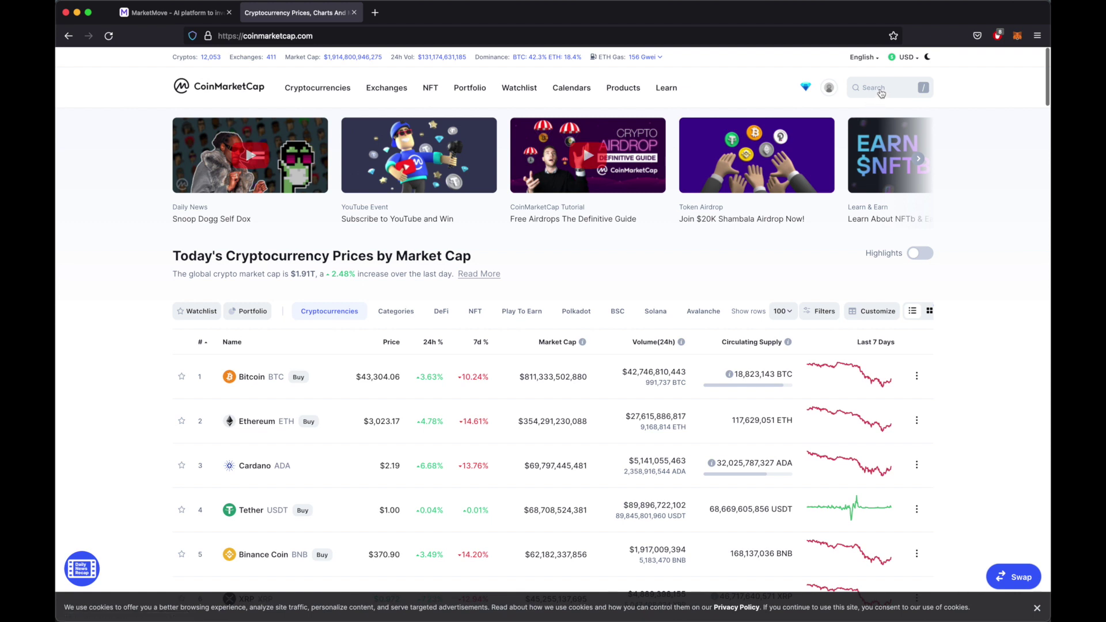
# Step: Search for 'move' and open the MarketMove (MOVE) price page
pyautogui.click(879, 94)
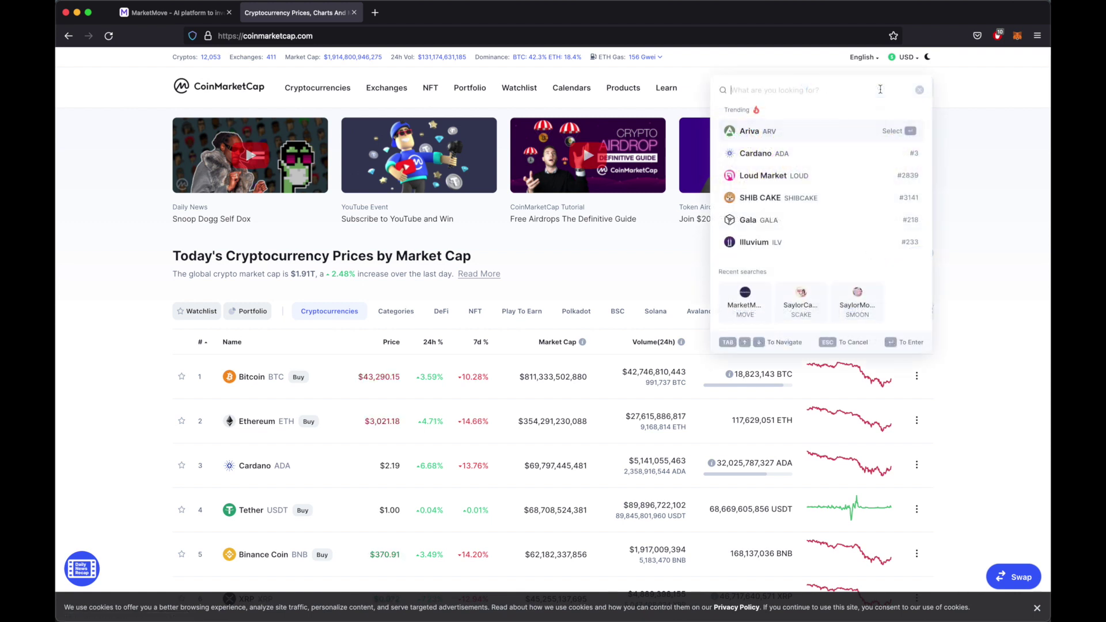
pyautogui.write('move')
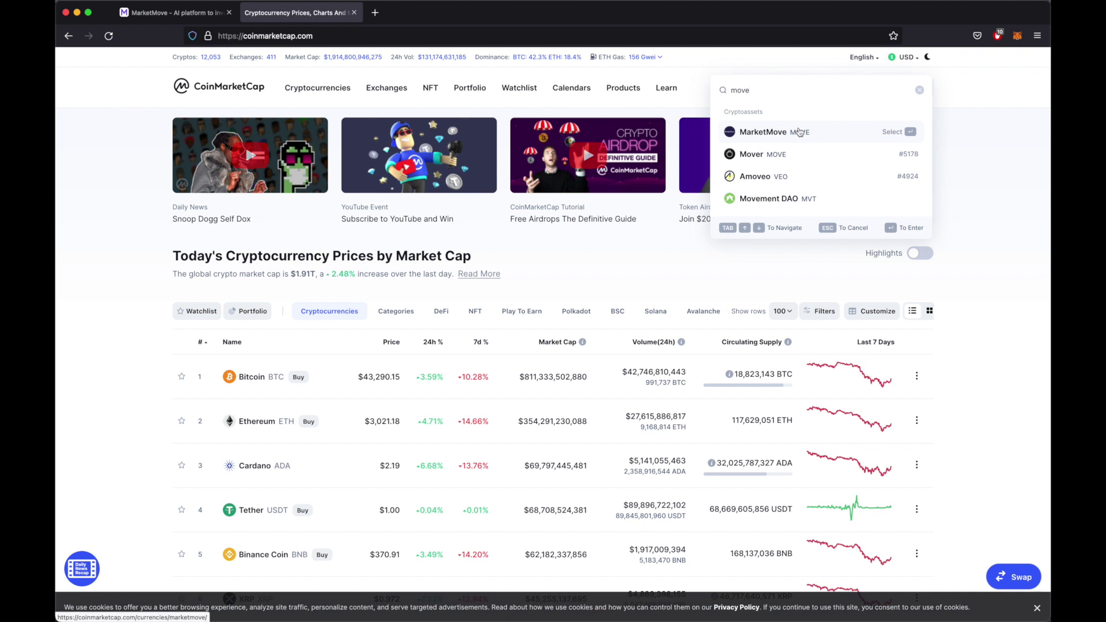
pyautogui.click(800, 132)
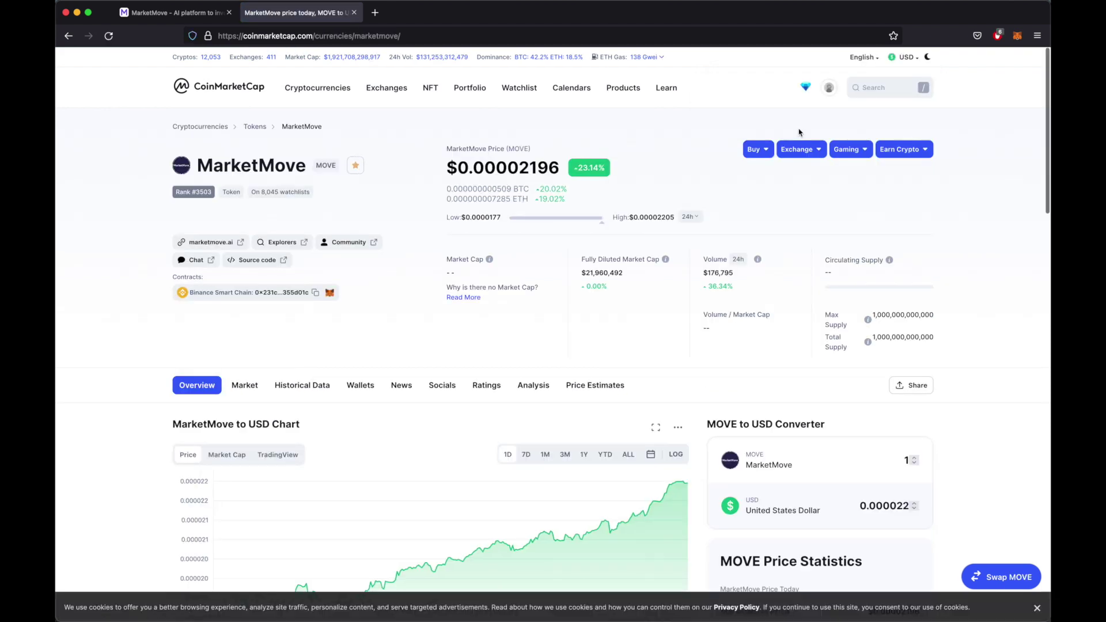
pyautogui.scroll(-3, 204, 355)
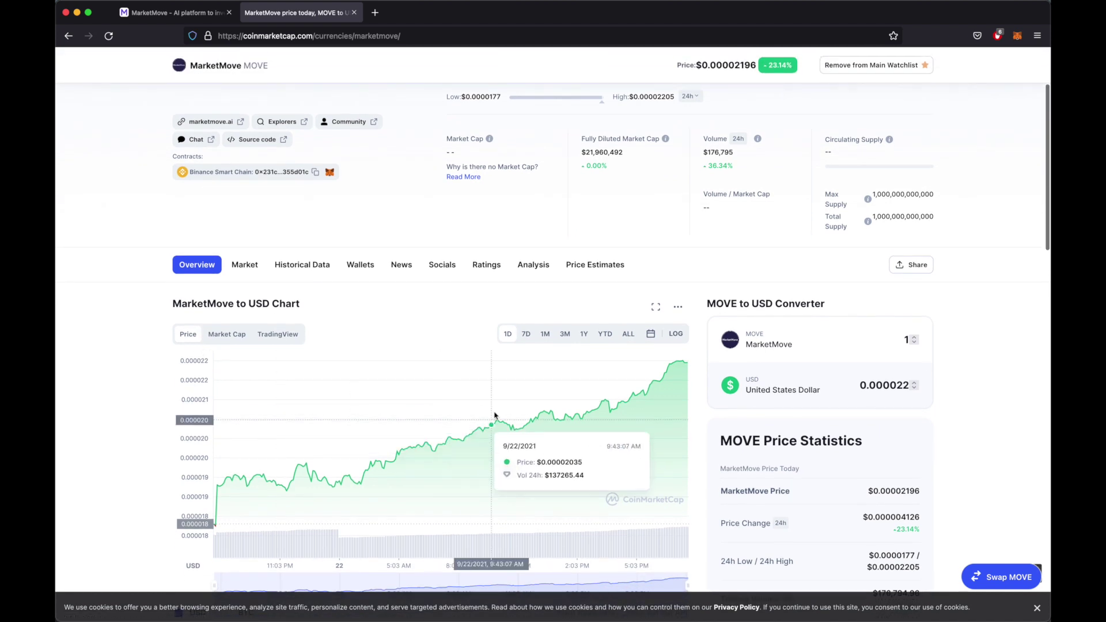
pyautogui.scroll(-1, 1008, 499)
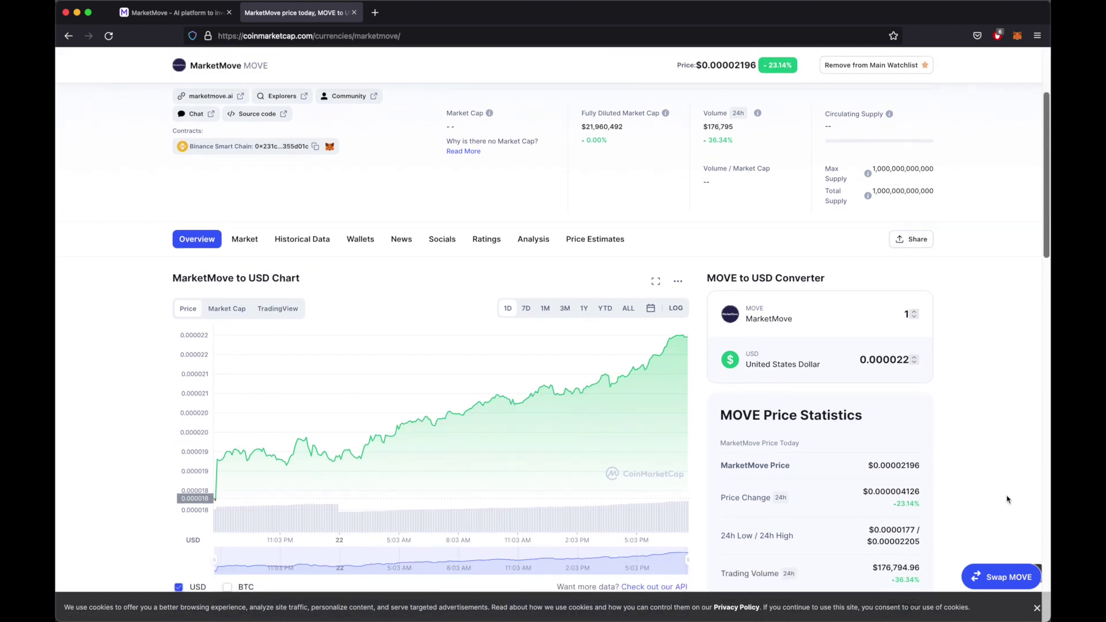
# Step: Open the MOVE swap widget, acknowledge the token risk warning, and import MOVE
pyautogui.click(991, 580)
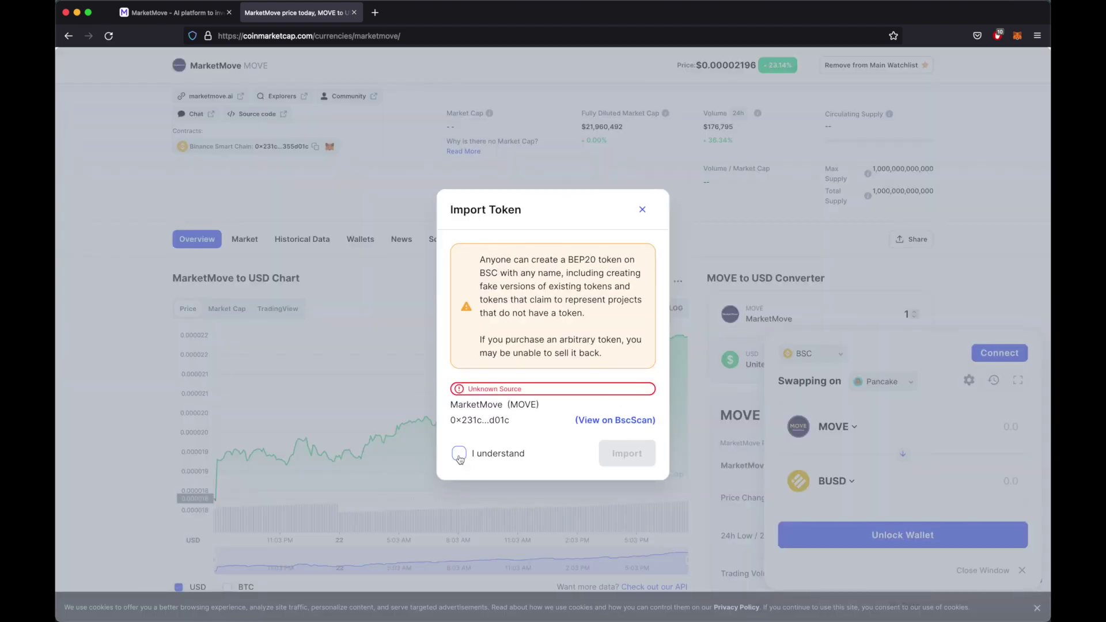
pyautogui.click(459, 454)
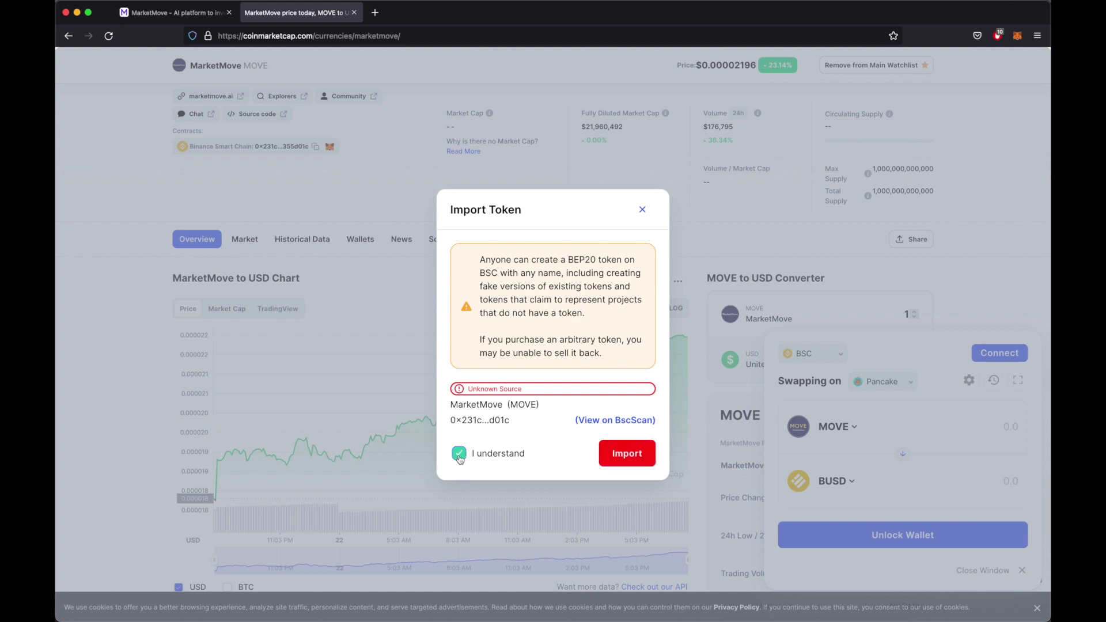
pyautogui.click(627, 454)
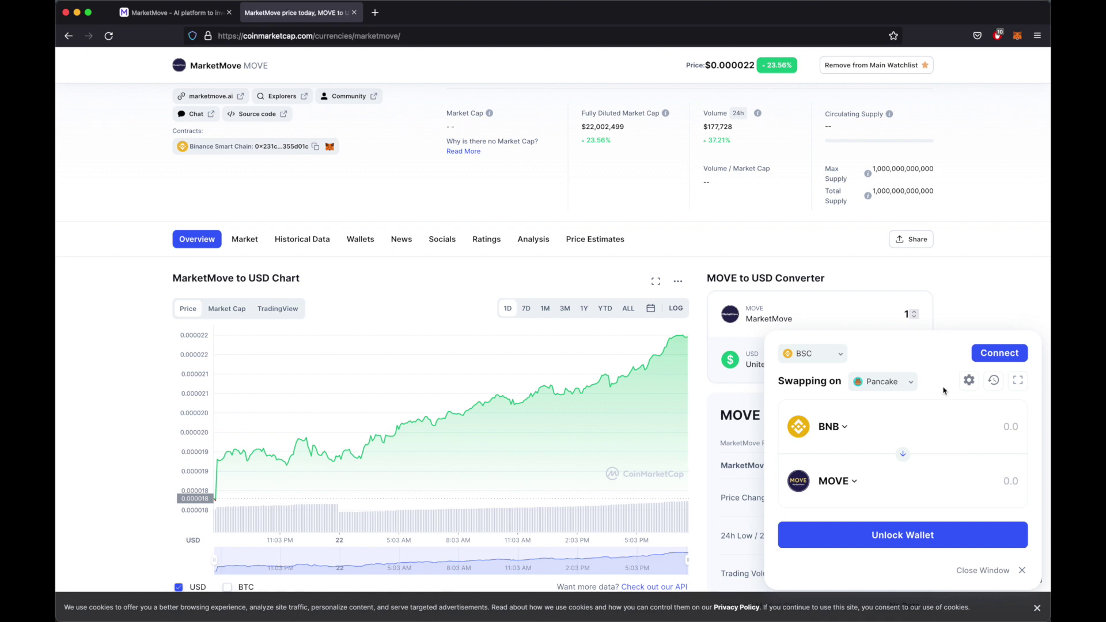
# Step: Choose MetaMask under Unlock Wallet and approve connecting the 1.05 BNB account
pyautogui.click(897, 531)
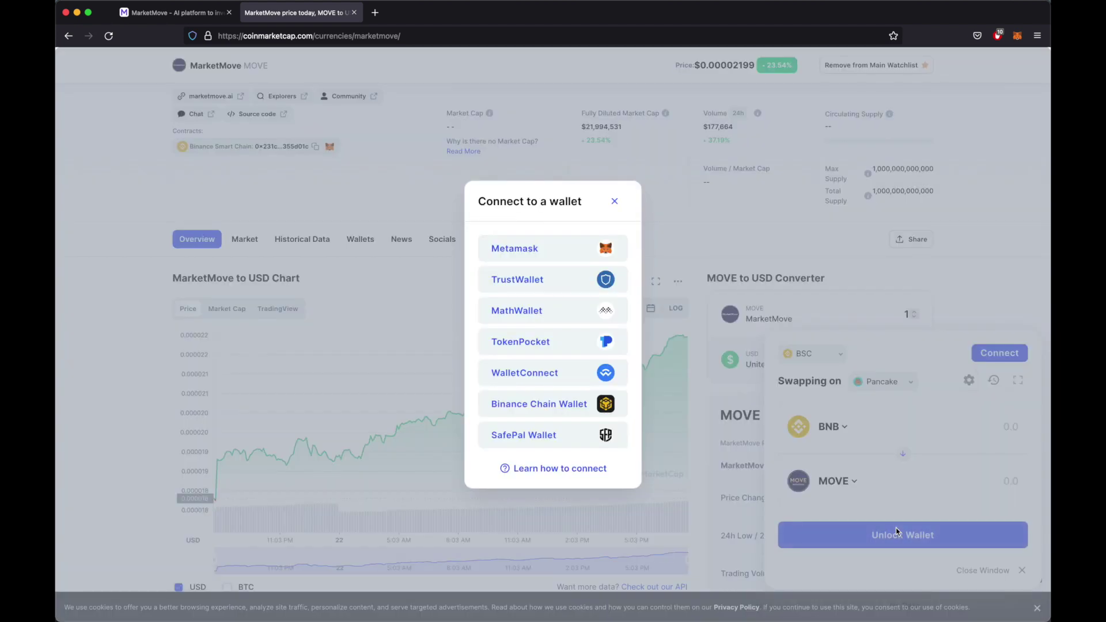
pyautogui.click(601, 250)
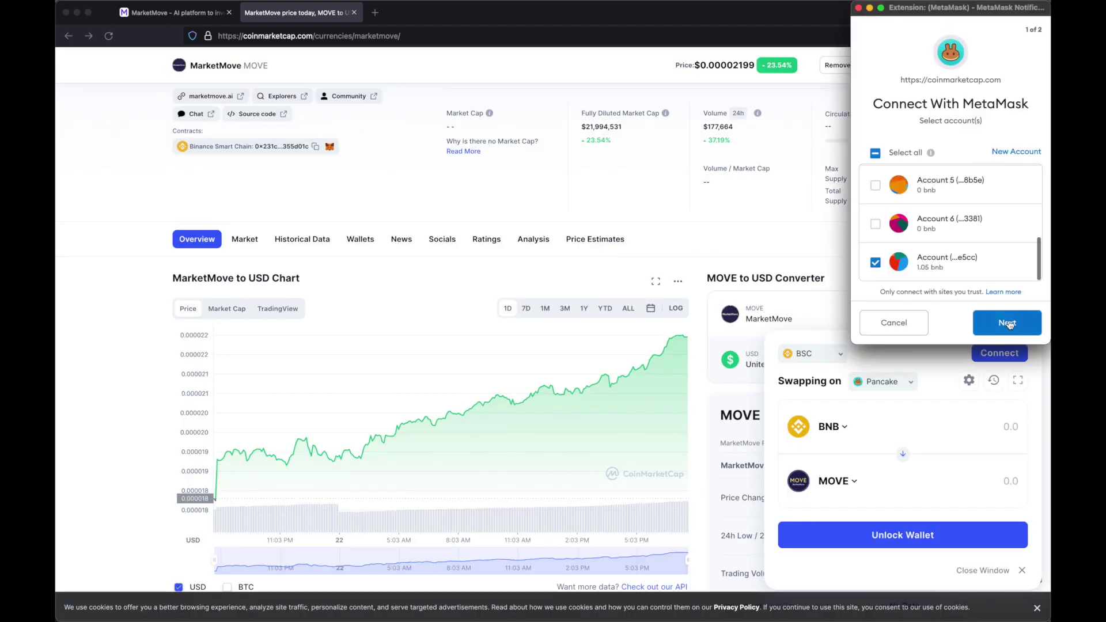
pyautogui.click(1008, 323)
pyautogui.click(1009, 322)
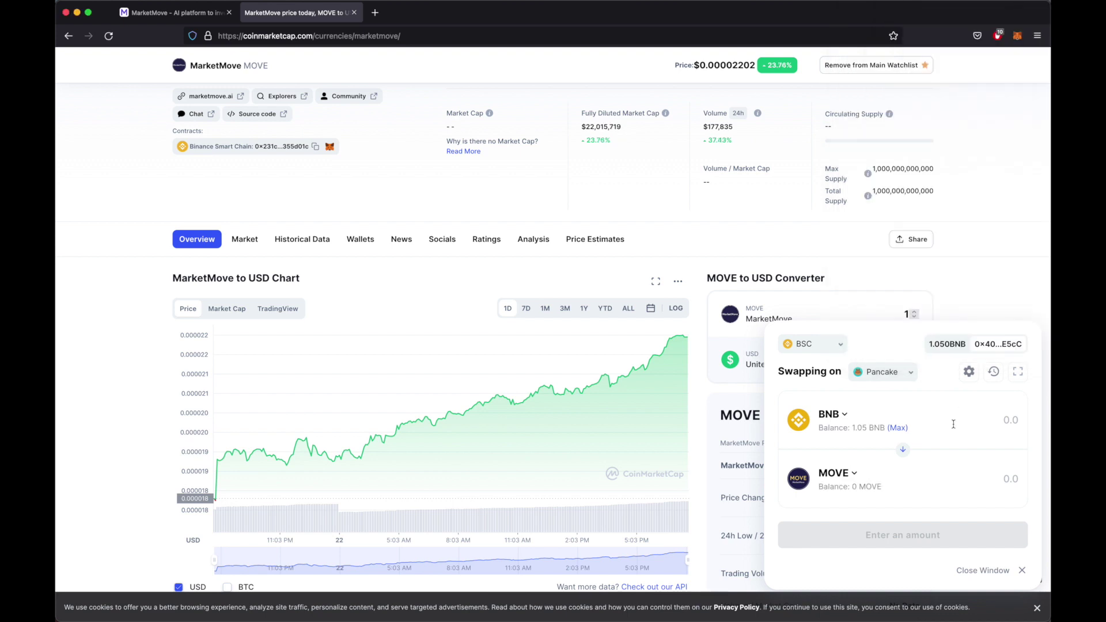
pyautogui.write('1')
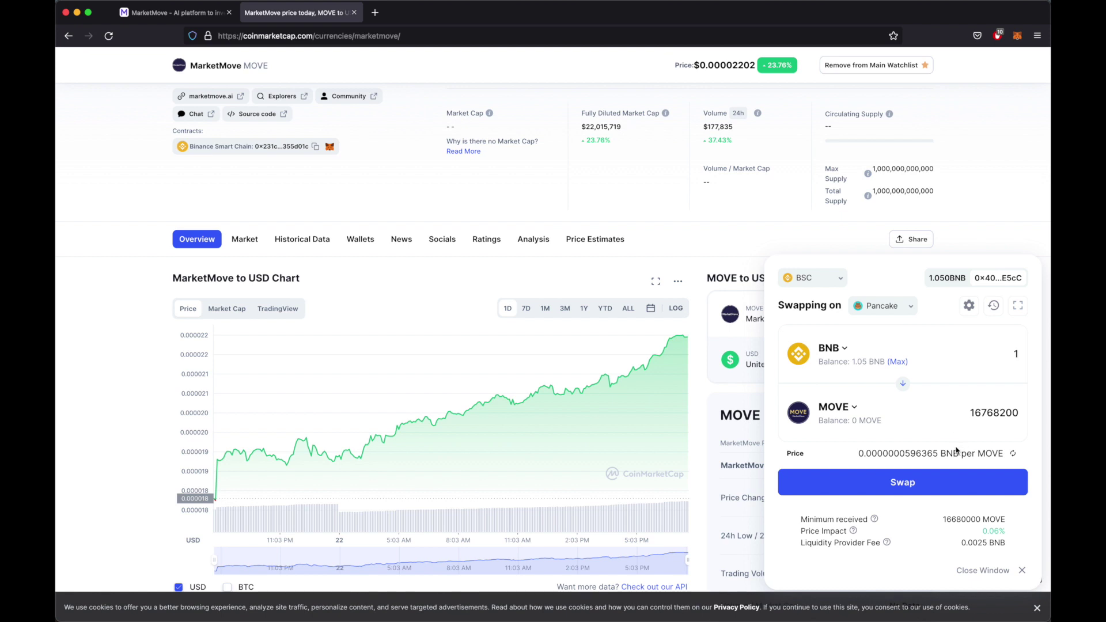
# Step: With 1 BNB quoting 16,768,200 MOVE, open the swap settings (0.5% slippage, 20-minute deadline)
pyautogui.click(969, 308)
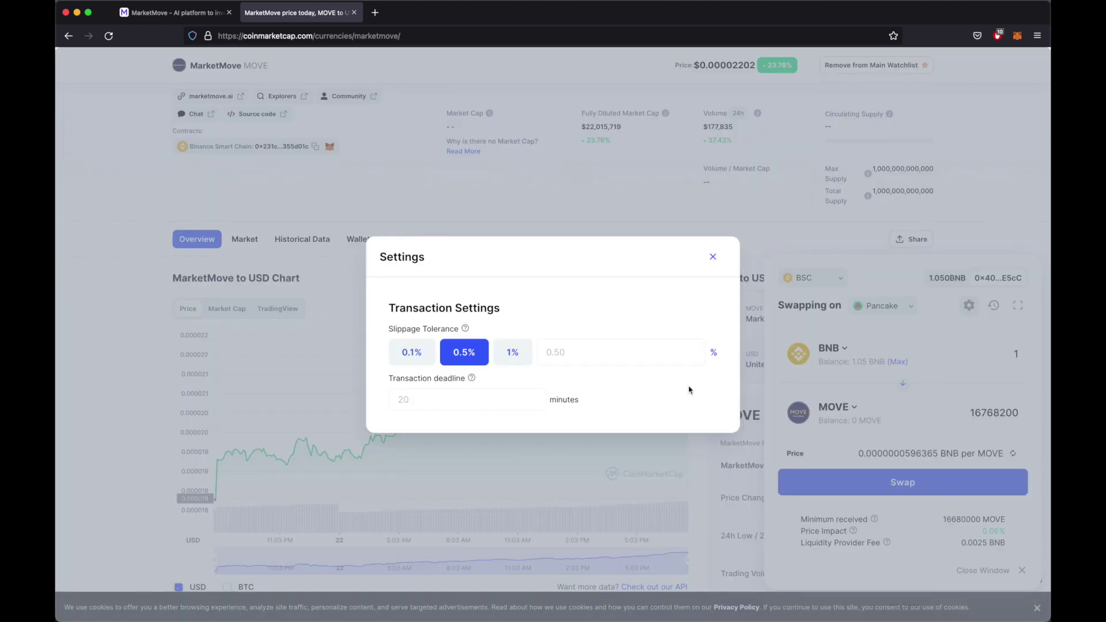
# Step: Set custom slippage to 10% and close Settings, giving a 15,240,000 MOVE minimum
pyautogui.click(594, 355)
pyautogui.write('10')
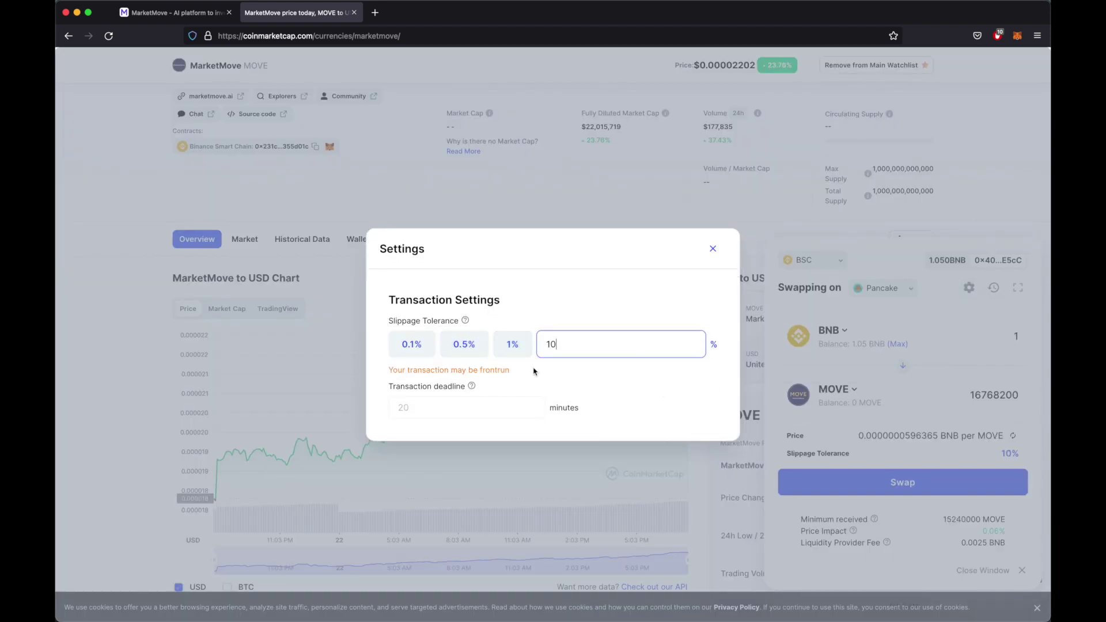
pyautogui.click(670, 277)
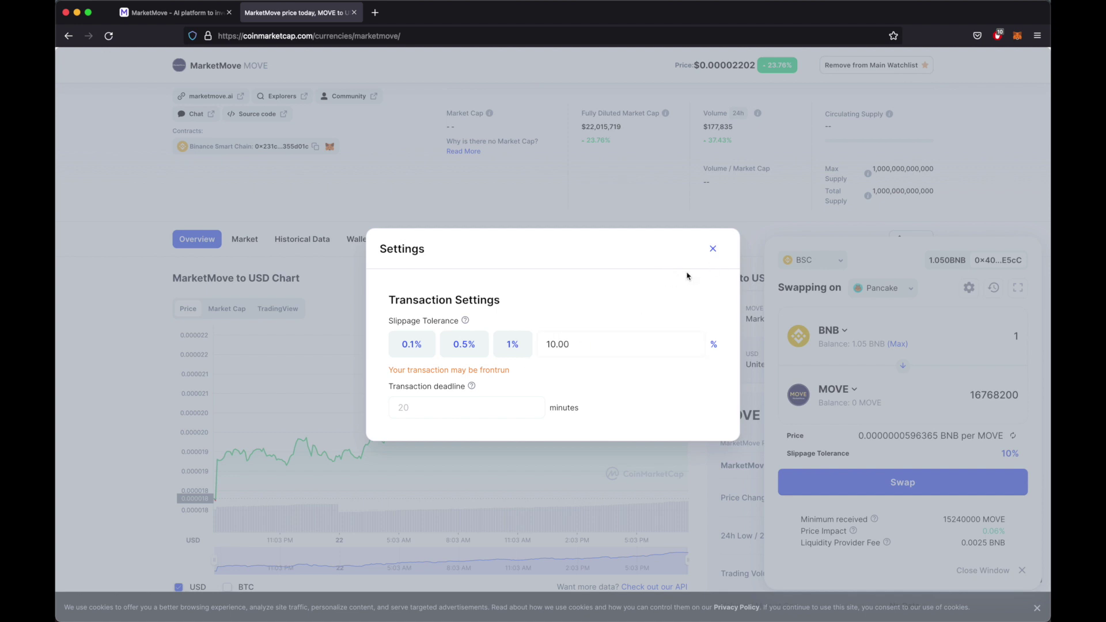
pyautogui.click(714, 251)
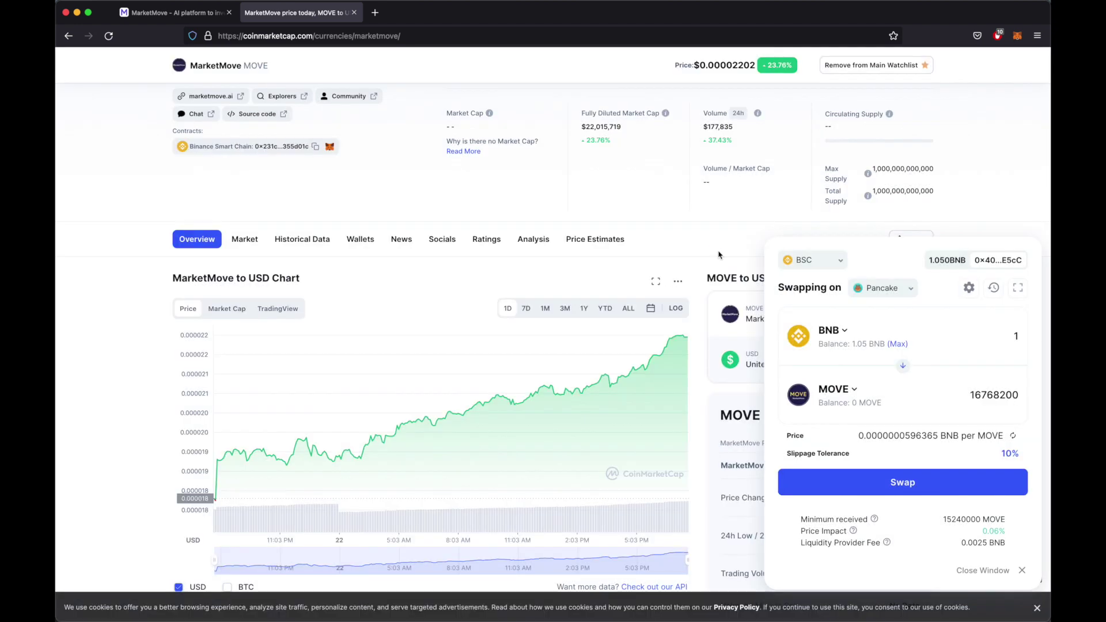
# Step: Confirm the 1 BNB to 16,768,200 MOVE swap in MetaMask and dismiss the submission notice
pyautogui.click(895, 485)
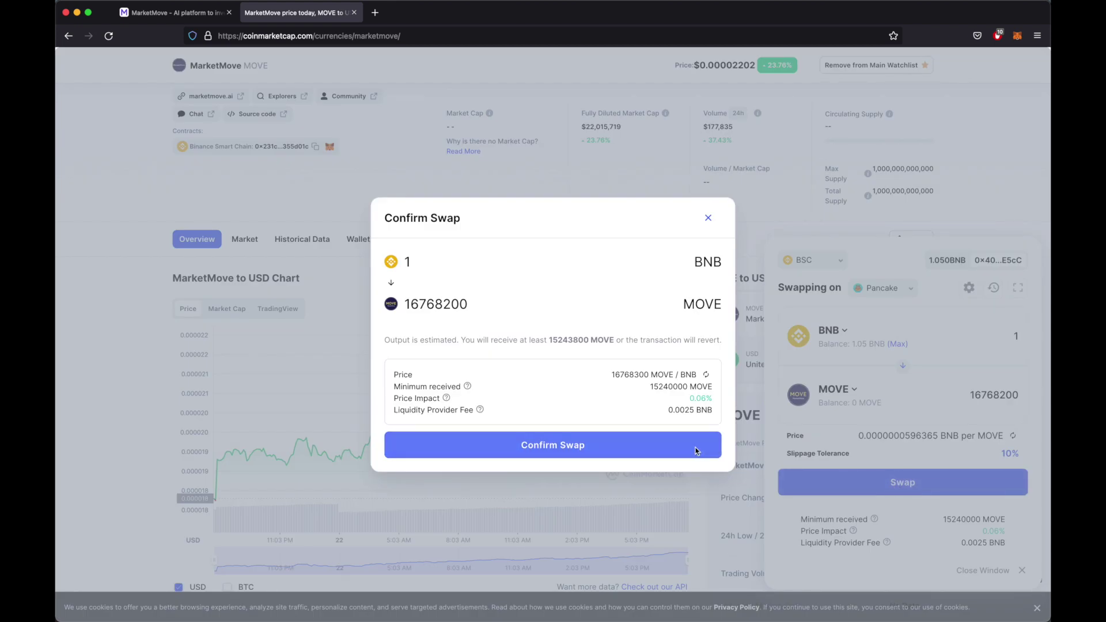
pyautogui.click(696, 446)
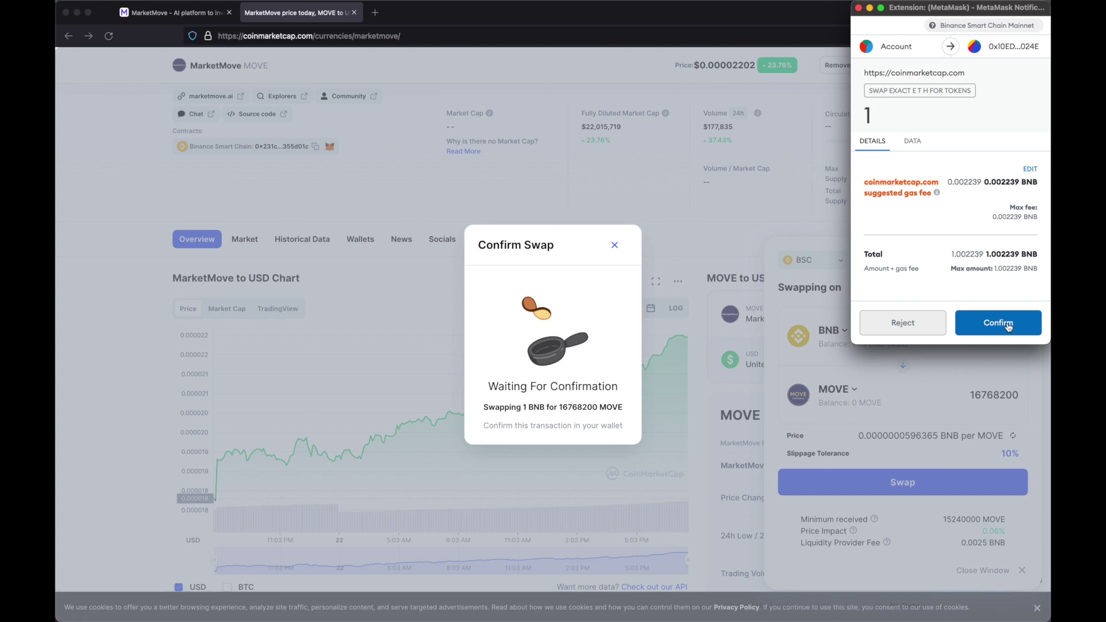
pyautogui.click(1008, 327)
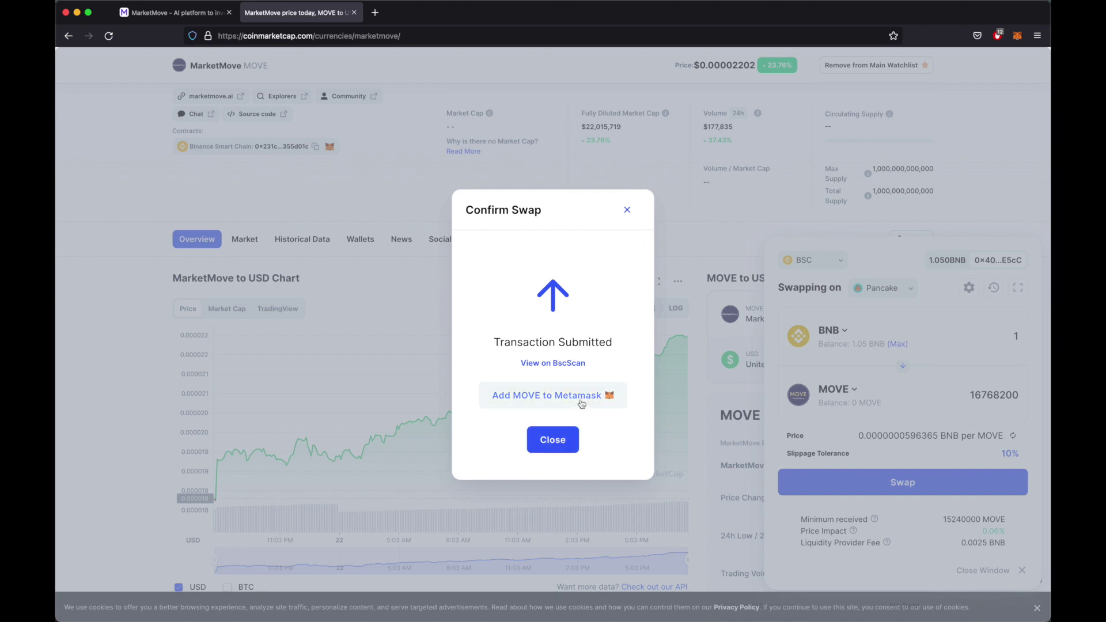
pyautogui.click(563, 440)
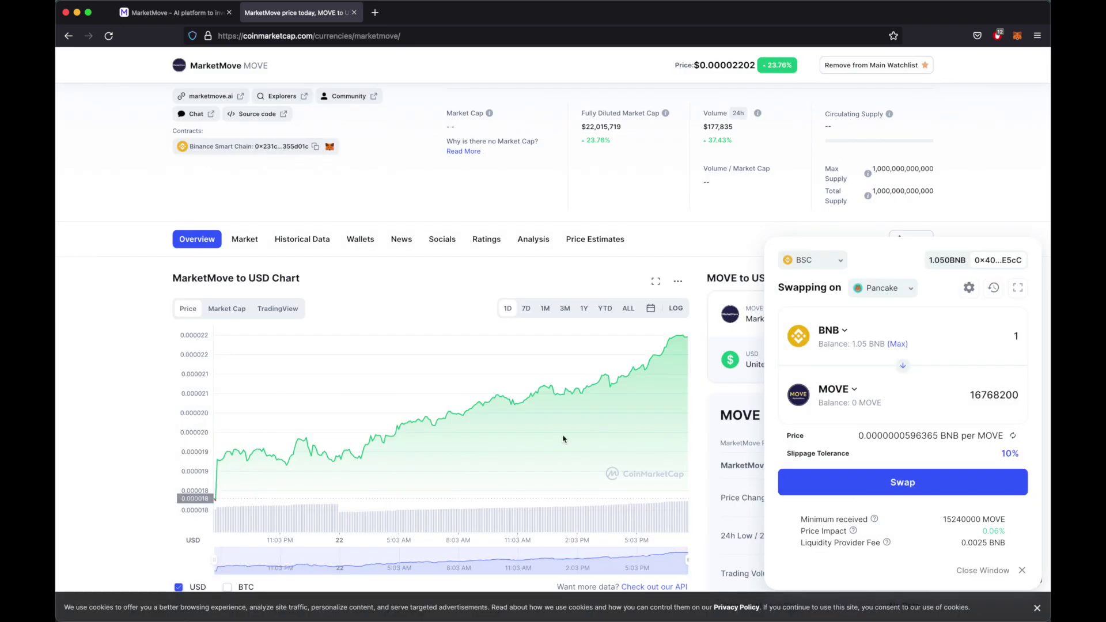
# Step: Add MOVE to MetaMask and view wallet activity showing the swap and 0.0482 BNB left
pyautogui.click(331, 148)
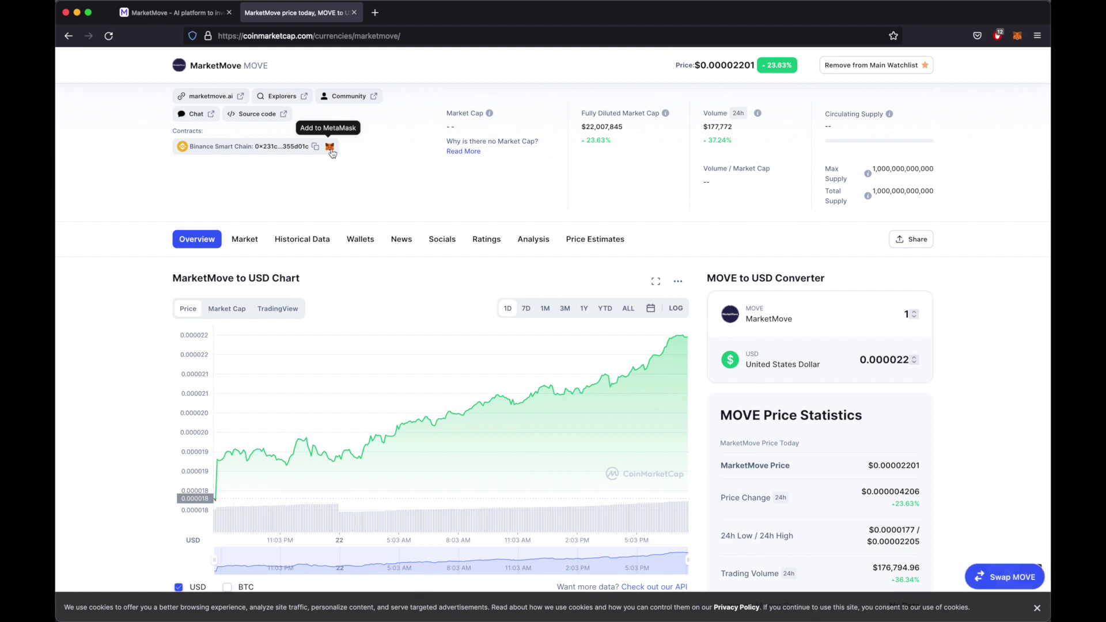
pyautogui.click(332, 149)
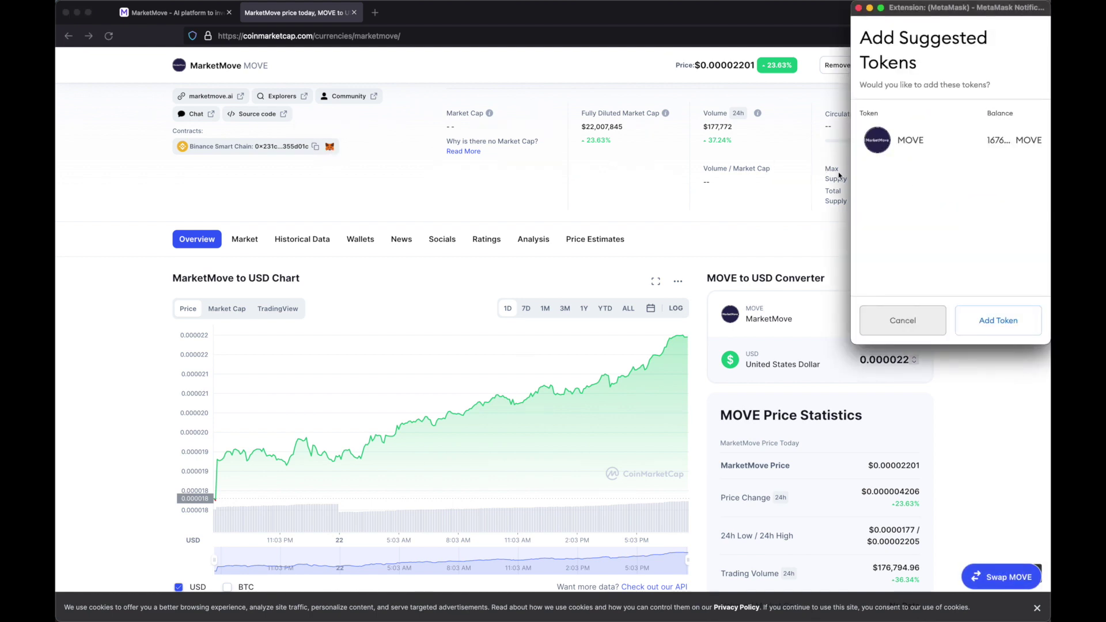
pyautogui.click(983, 323)
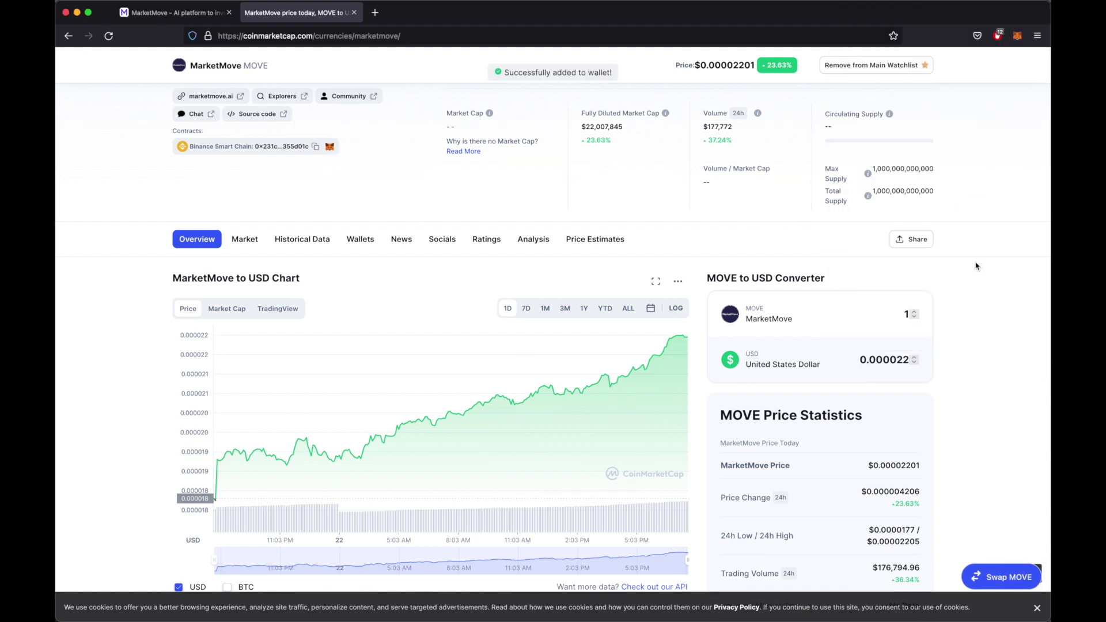
pyautogui.click(1020, 37)
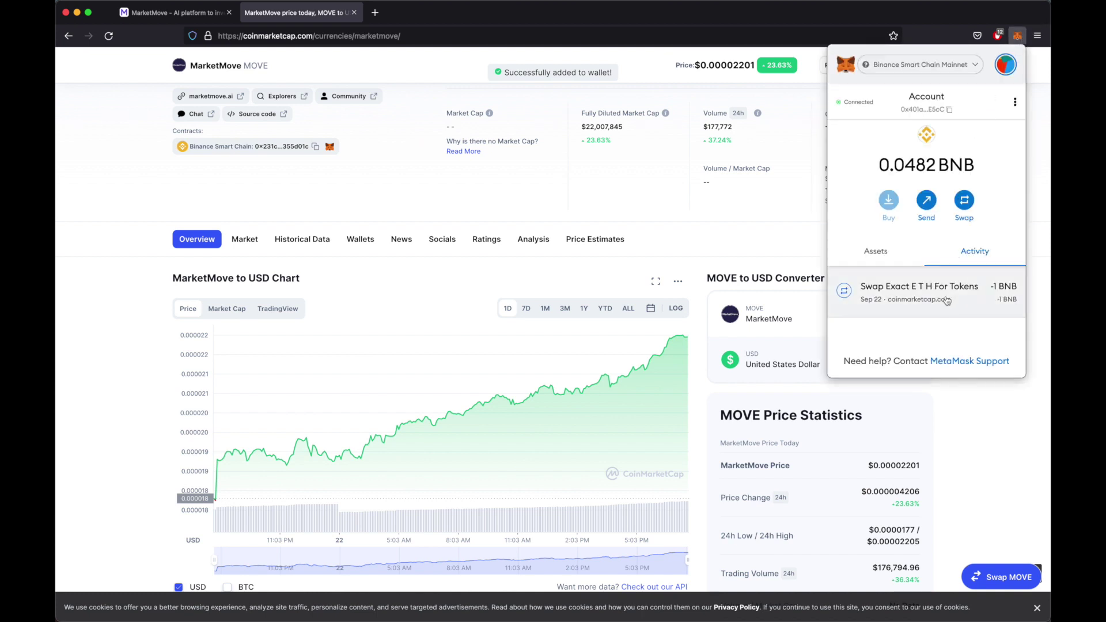